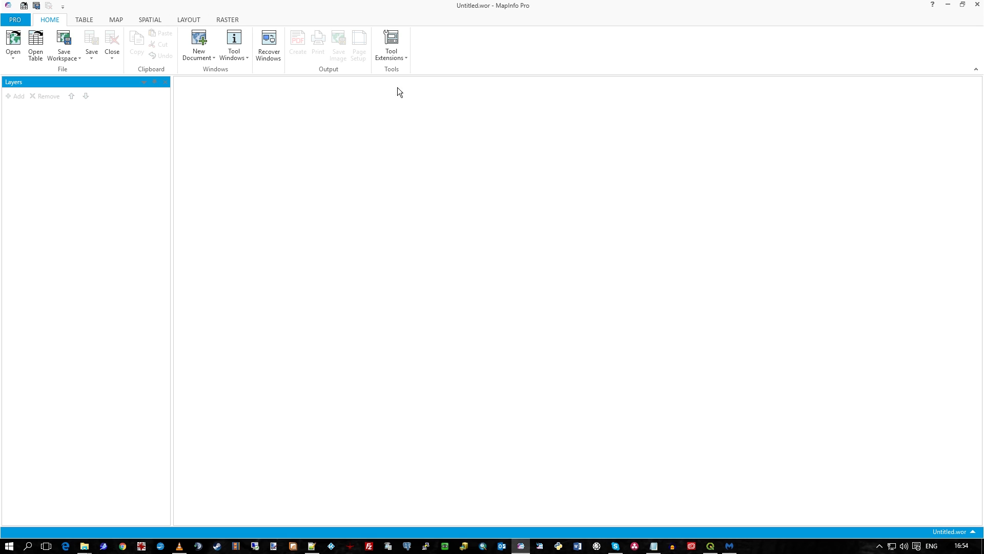
Show the About page listing MapInfo Pro Version 16.0.2 (64-bit), Release Build 205.
{"action": "left_click", "coordinate": [16, 23]}
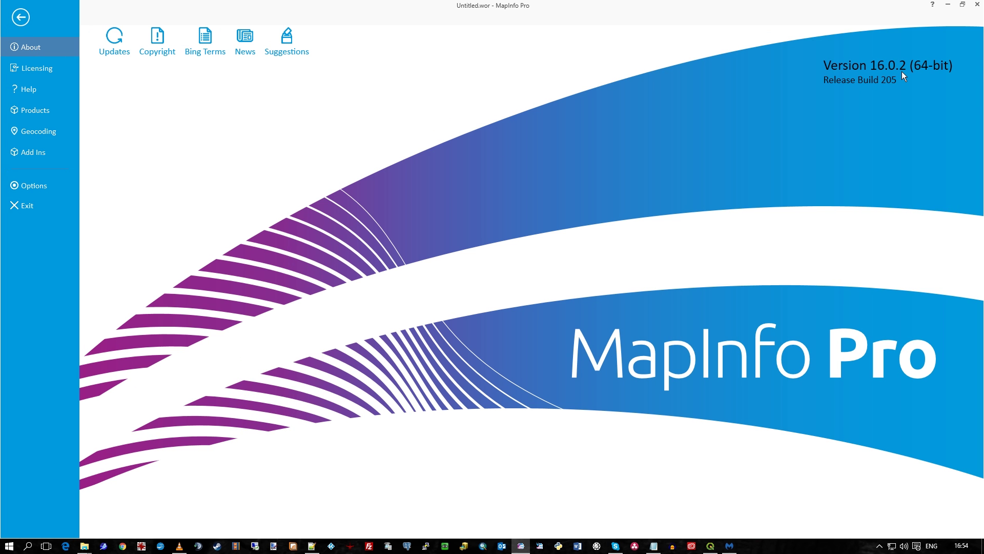
Leave the About page for the main window with the empty Untitled.wor workspace.
{"action": "left_click", "coordinate": [21, 17]}
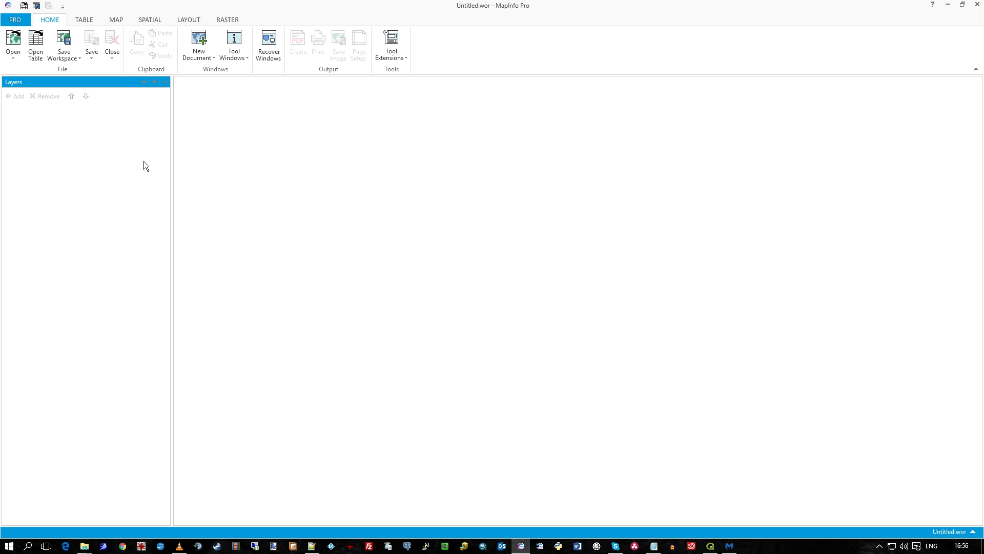
Load the recent ORBIS.WOR workspace to display the Orbis Raster Maps world map.
{"action": "left_click", "coordinate": [15, 57]}
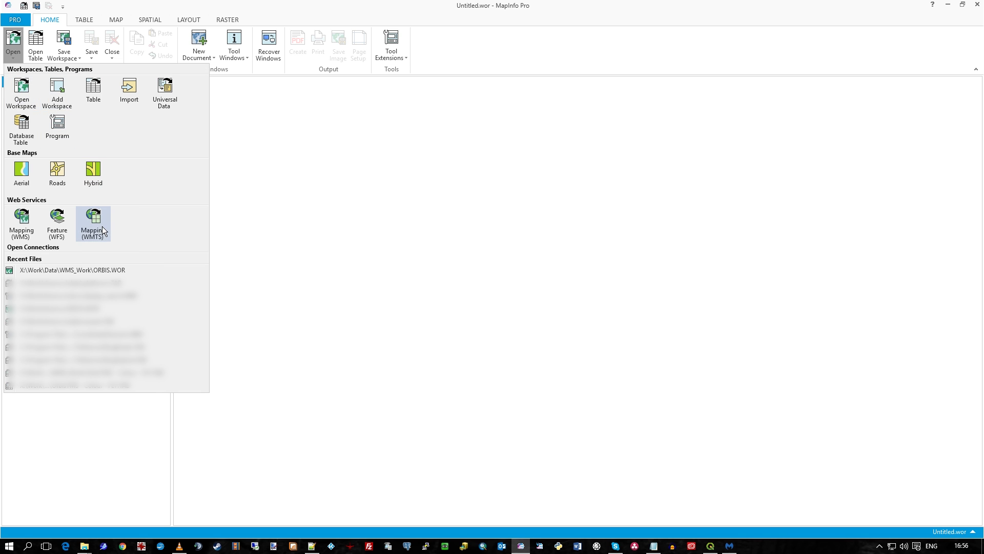
{"action": "left_click", "coordinate": [98, 269]}
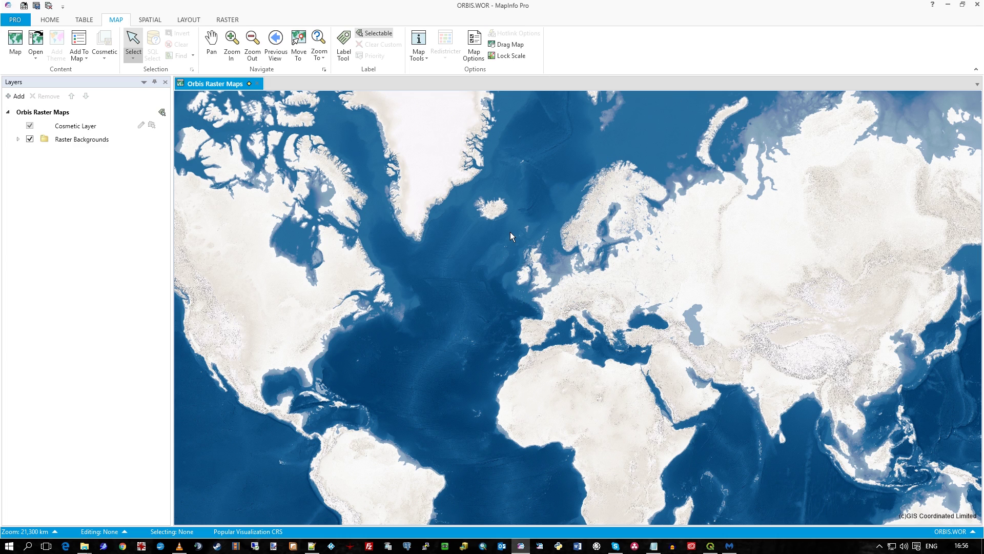
Expand the Raster Backgrounds group and inspect the OrbisColour and group context menus.
{"action": "left_click", "coordinate": [17, 138]}
{"action": "left_click", "coordinate": [72, 140]}
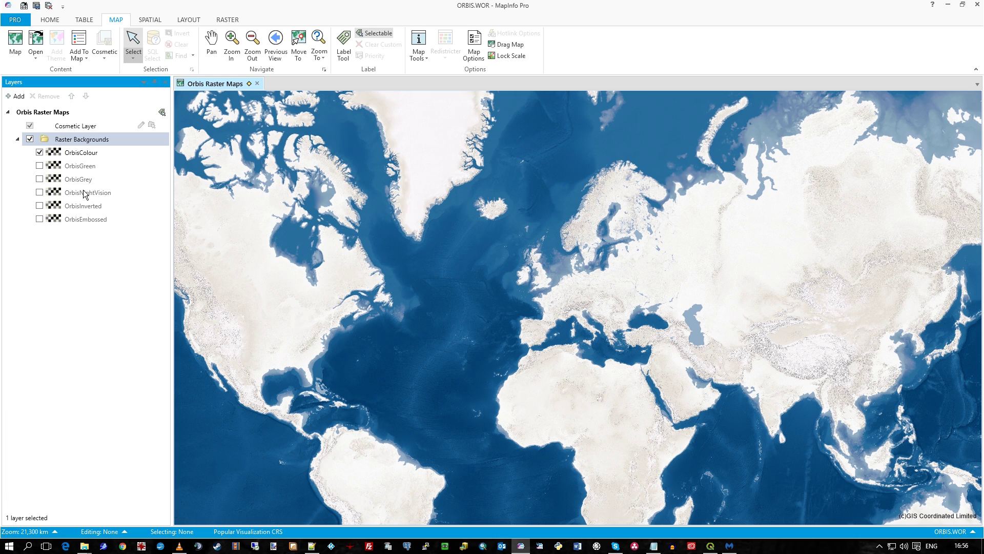
{"action": "right_click", "coordinate": [94, 157]}
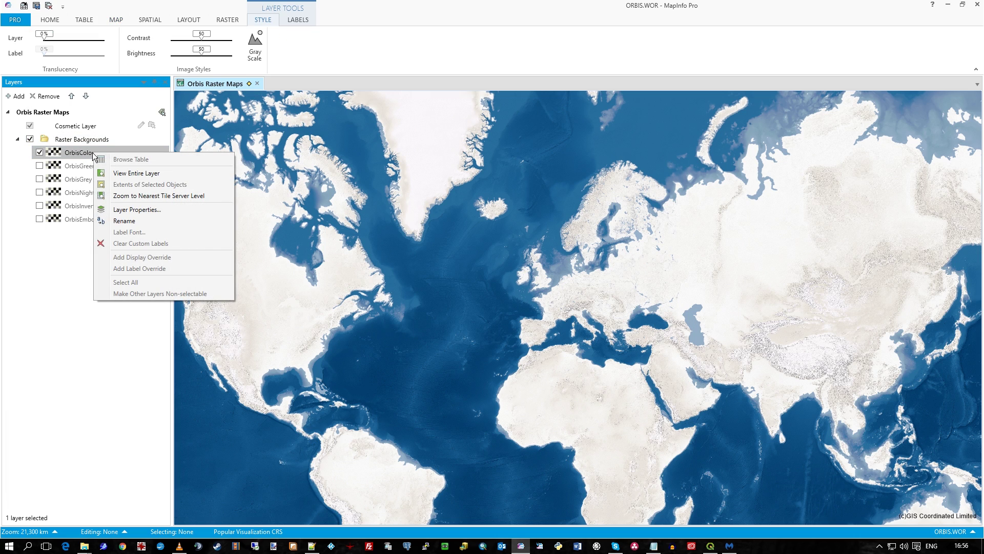
{"action": "left_click", "coordinate": [75, 139]}
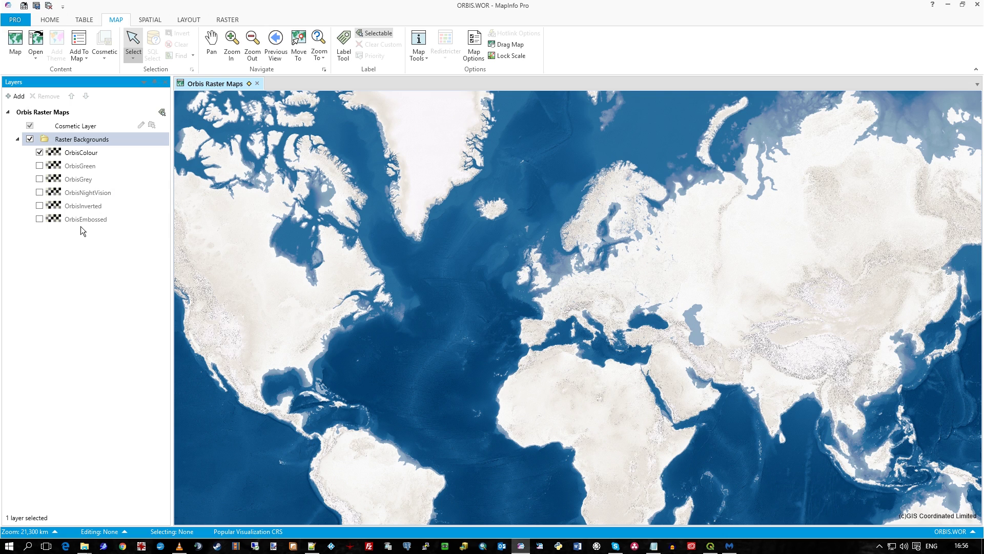
{"action": "right_click", "coordinate": [73, 143]}
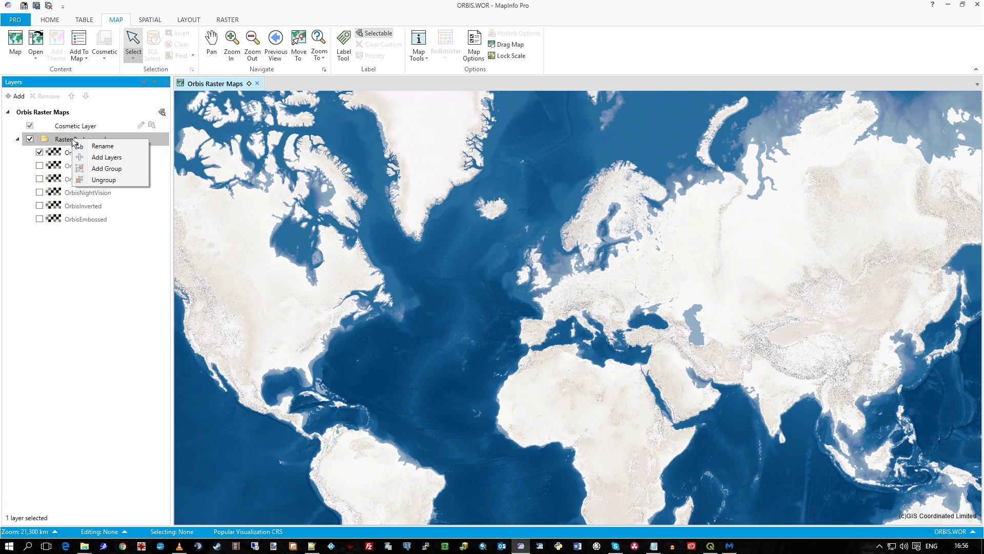
{"action": "key", "text": "Escape"}
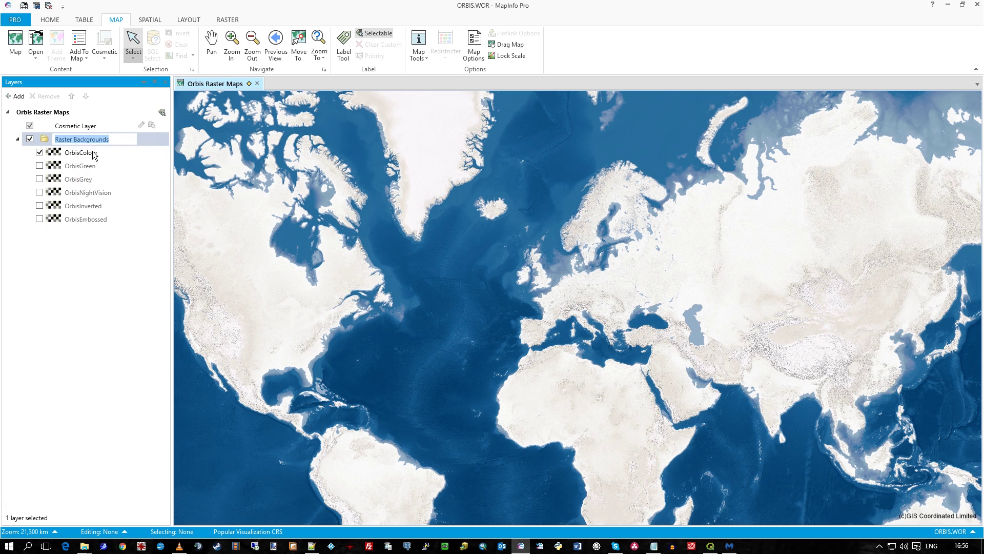
Start renaming the OrbisColour layer, then cancel to keep its original name.
{"action": "left_click", "coordinate": [93, 153]}
{"action": "right_click", "coordinate": [94, 153]}
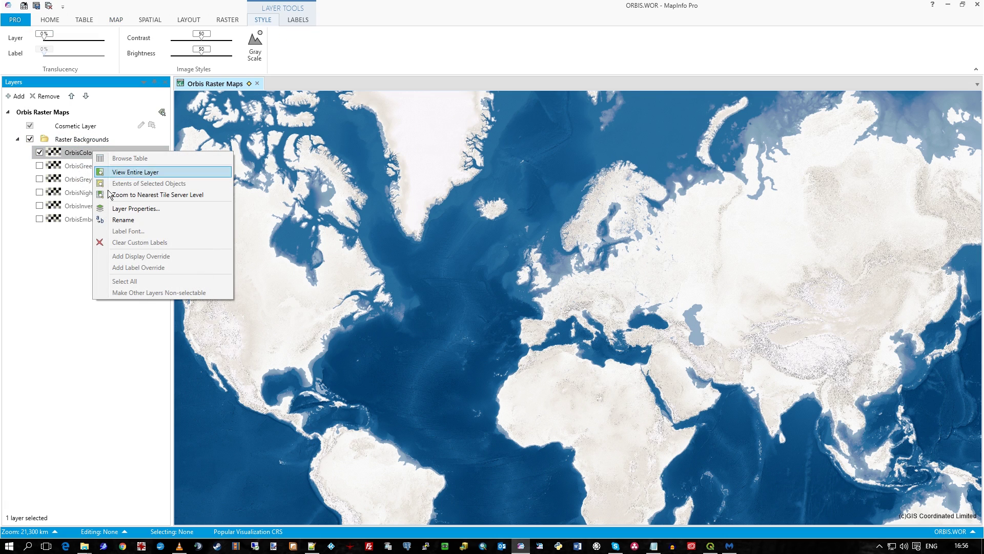
{"action": "left_click", "coordinate": [123, 220]}
{"action": "key", "text": "Escape"}
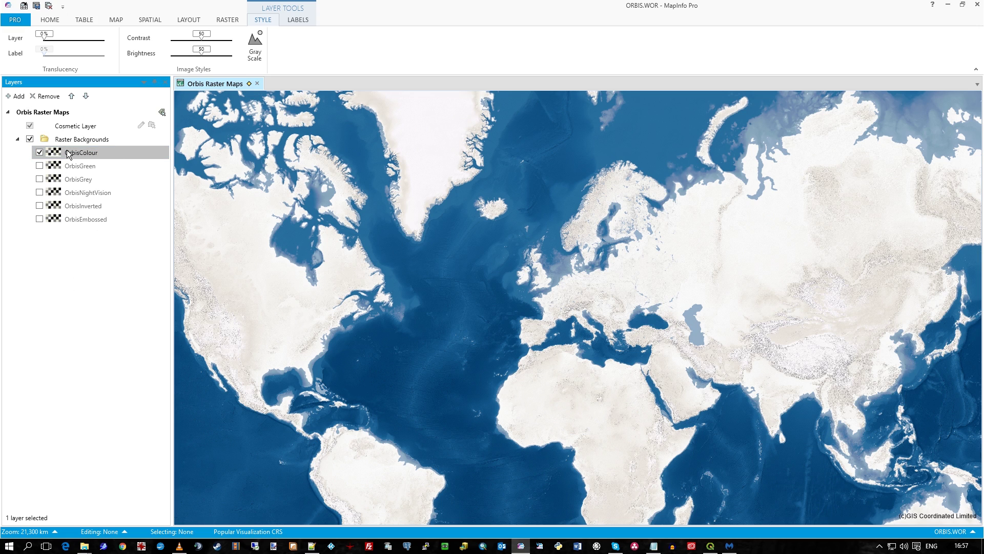
Move from the HOME ribbon to the MAP ribbon's navigation and selection tools.
{"action": "left_click", "coordinate": [56, 21]}
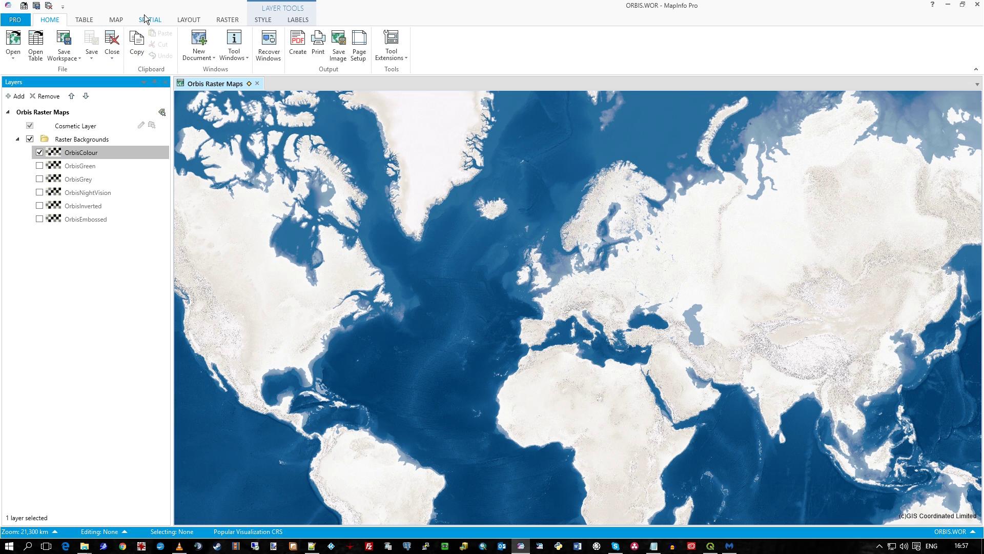
{"action": "left_click", "coordinate": [120, 22]}
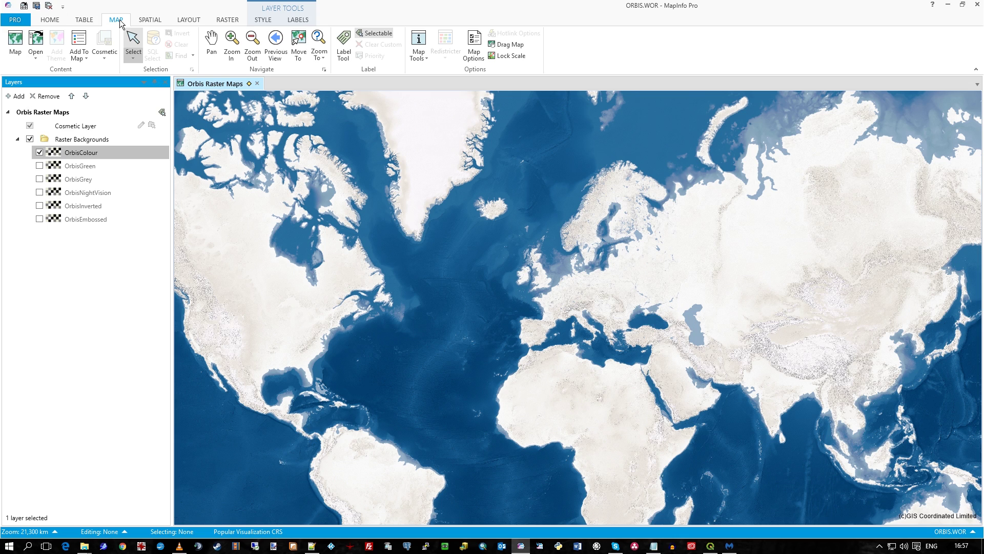
Zoom from Europe through Great Britain to street level around Ratby and Glenfield at 5.239 km.
{"action": "left_click", "coordinate": [226, 43]}
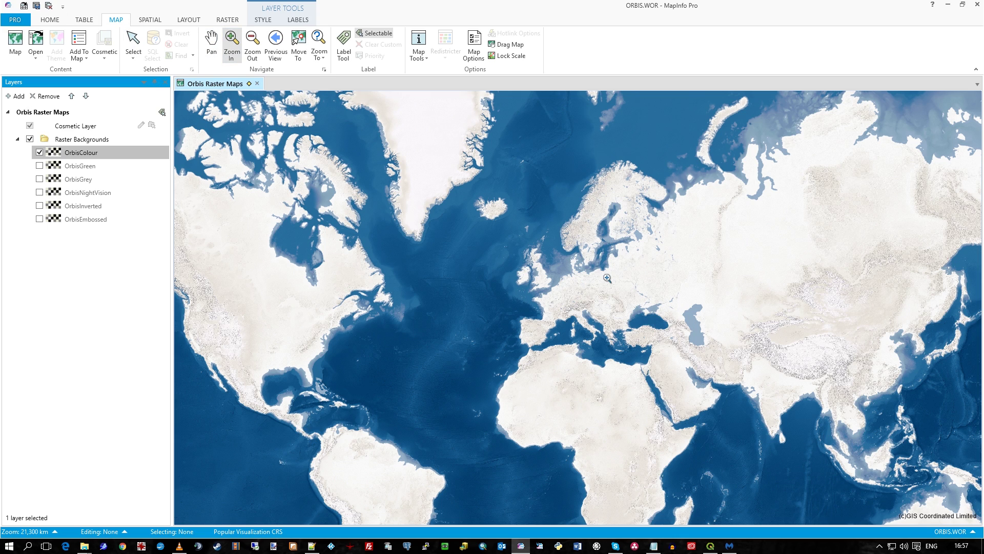
{"action": "left_click_drag", "start_coordinate": [610, 333], "coordinate": [652, 360]}
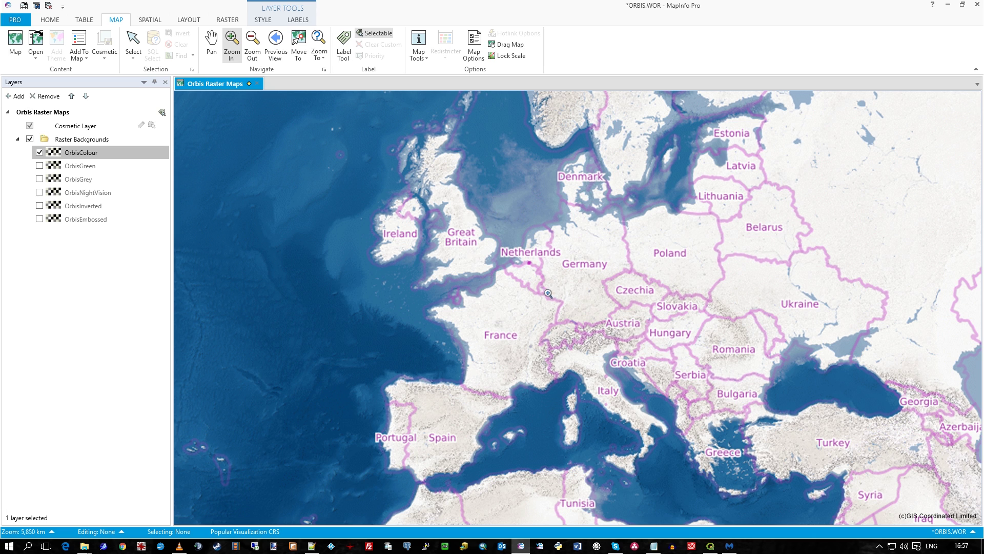
{"action": "left_click", "coordinate": [545, 255]}
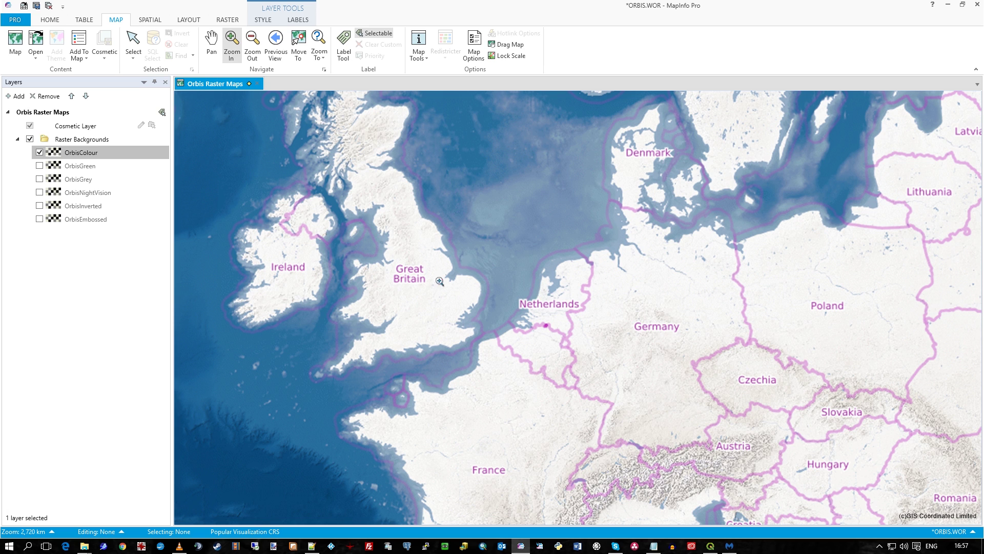
{"action": "left_click", "coordinate": [400, 272]}
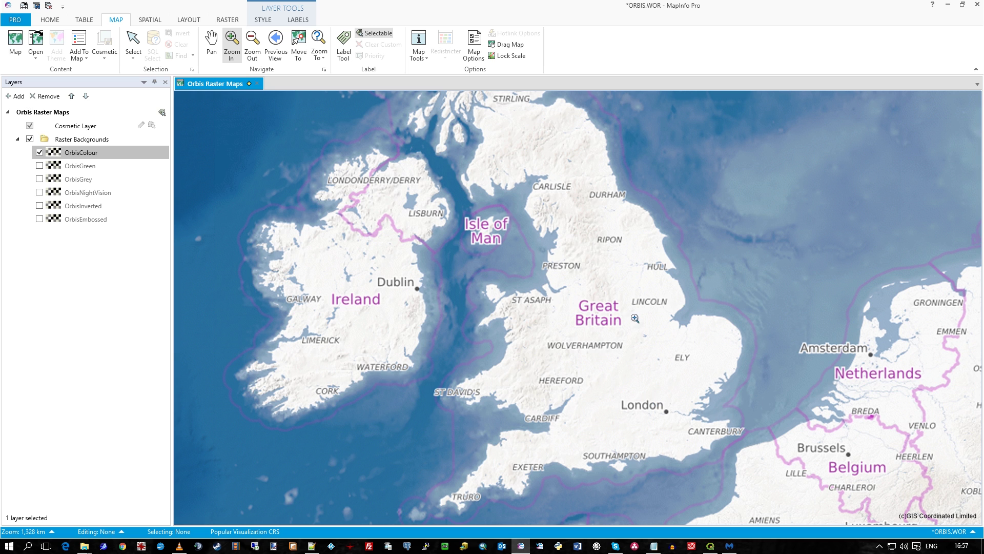
{"action": "left_click", "coordinate": [631, 332]}
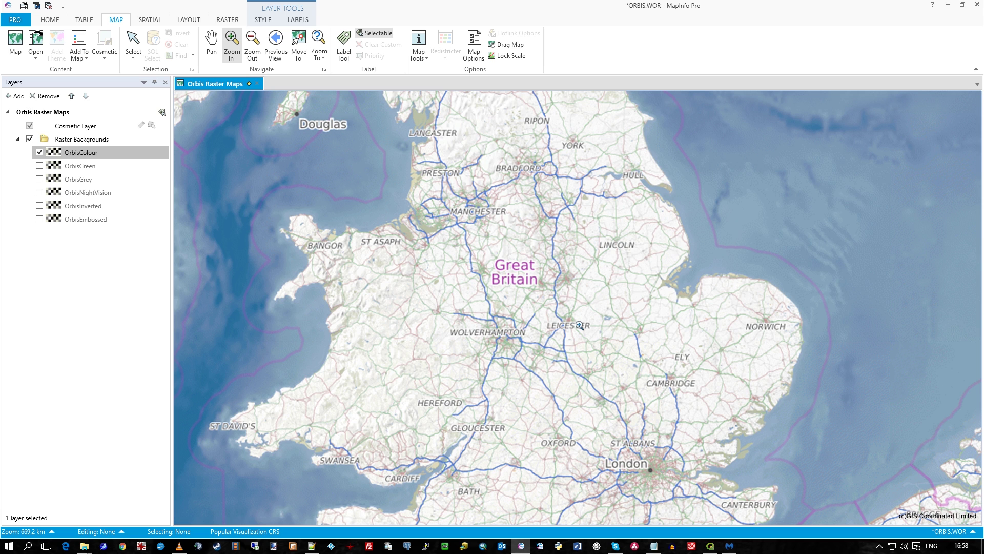
{"action": "left_click", "coordinate": [561, 320]}
{"action": "left_click", "coordinate": [595, 311]}
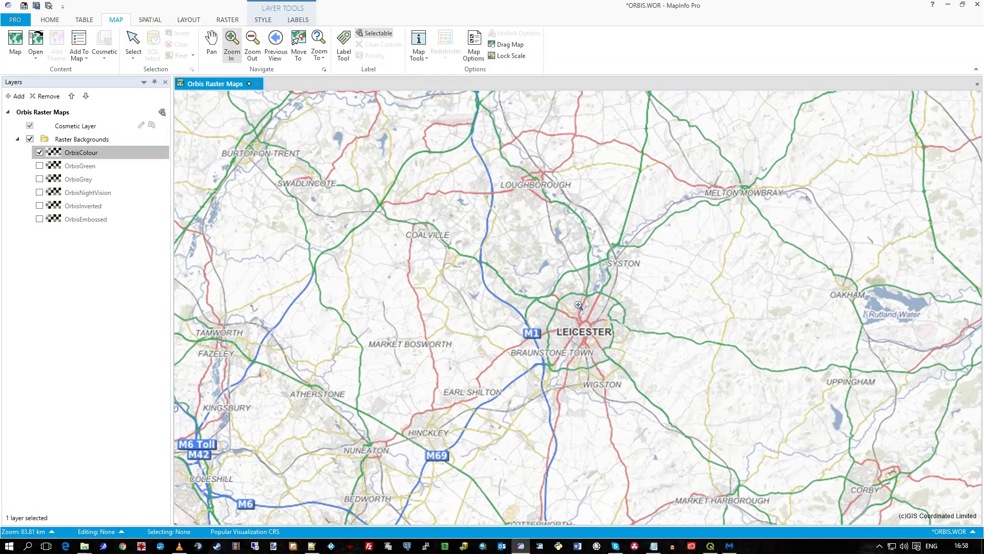
{"action": "left_click", "coordinate": [577, 305]}
{"action": "left_click", "coordinate": [581, 322]}
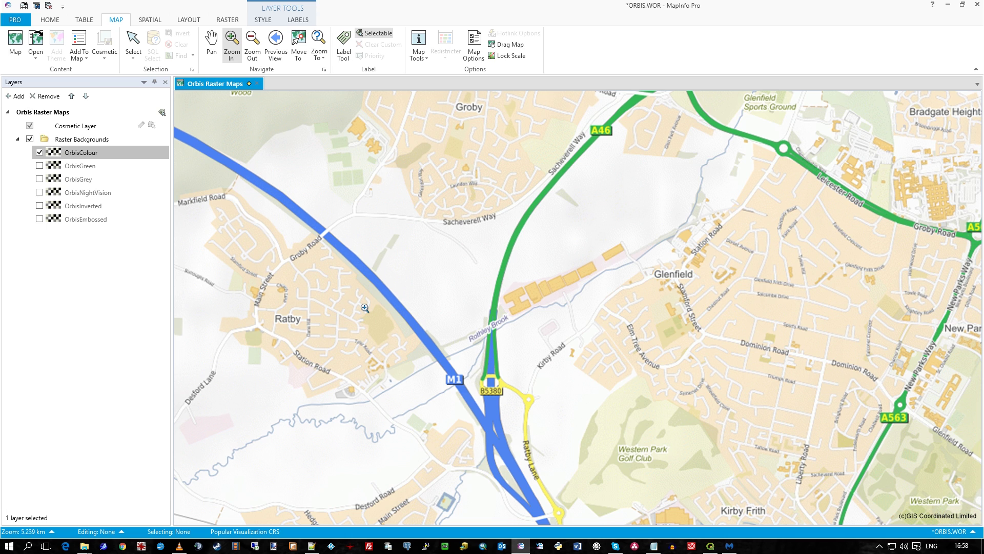
Snap the OrbisColour layer to the nearest tile server level, showing a 9.120 km view.
{"action": "right_click", "coordinate": [80, 155]}
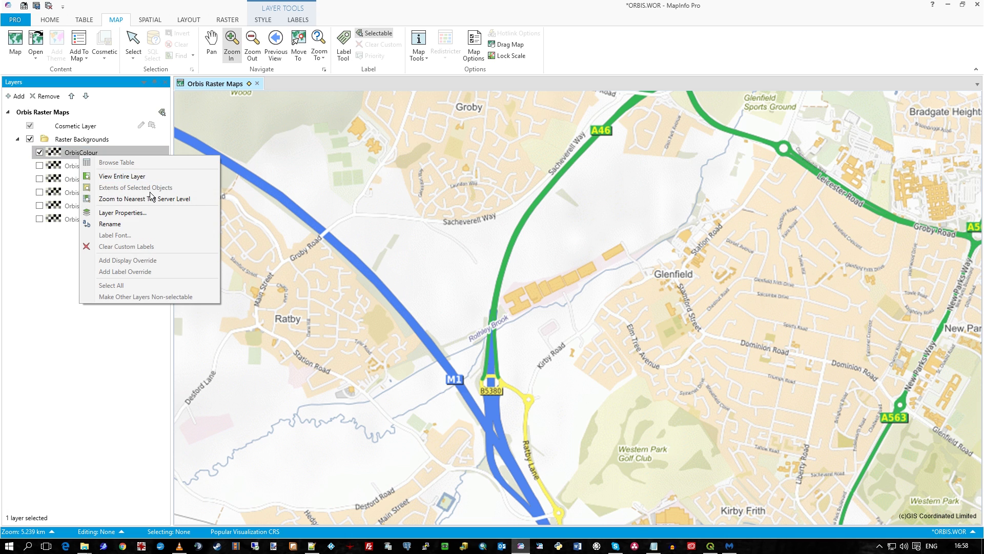
{"action": "left_click", "coordinate": [195, 198]}
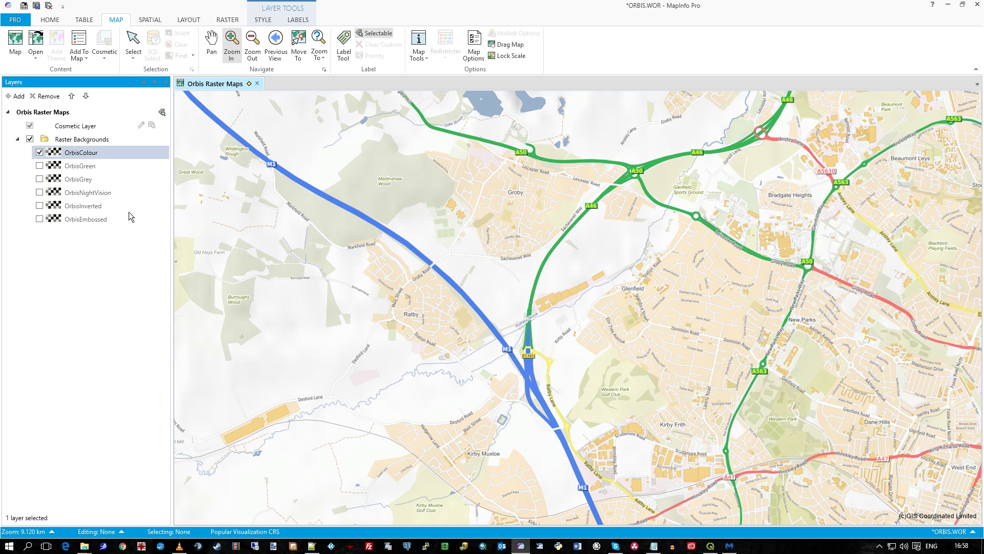
{"action": "right_click", "coordinate": [93, 156]}
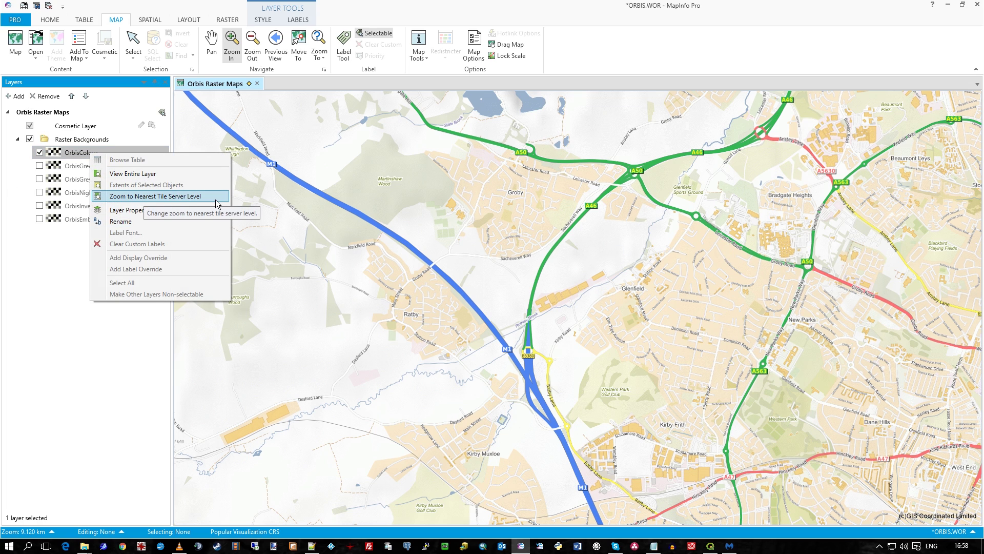
{"action": "left_click", "coordinate": [121, 330]}
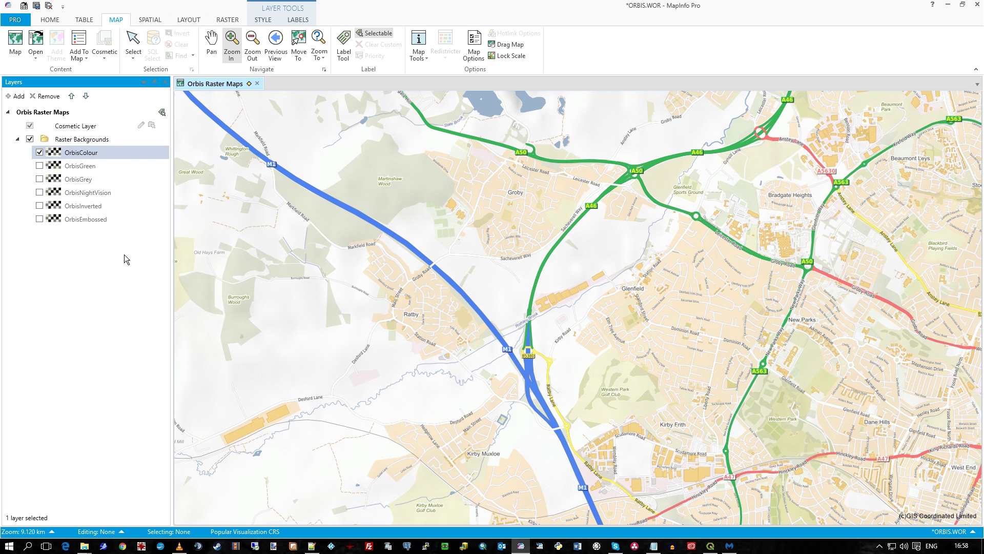
{"action": "right_click", "coordinate": [83, 158]}
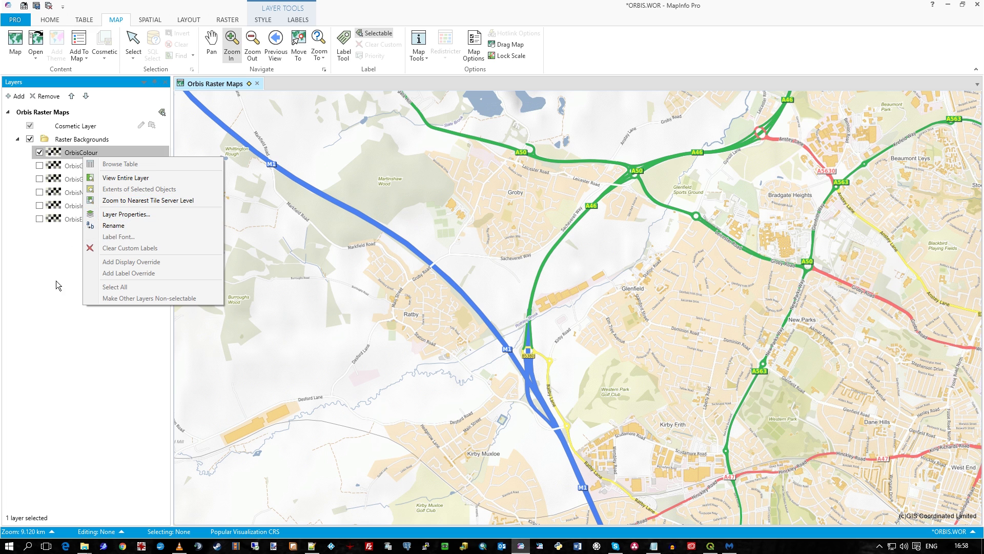
{"action": "left_click", "coordinate": [163, 198]}
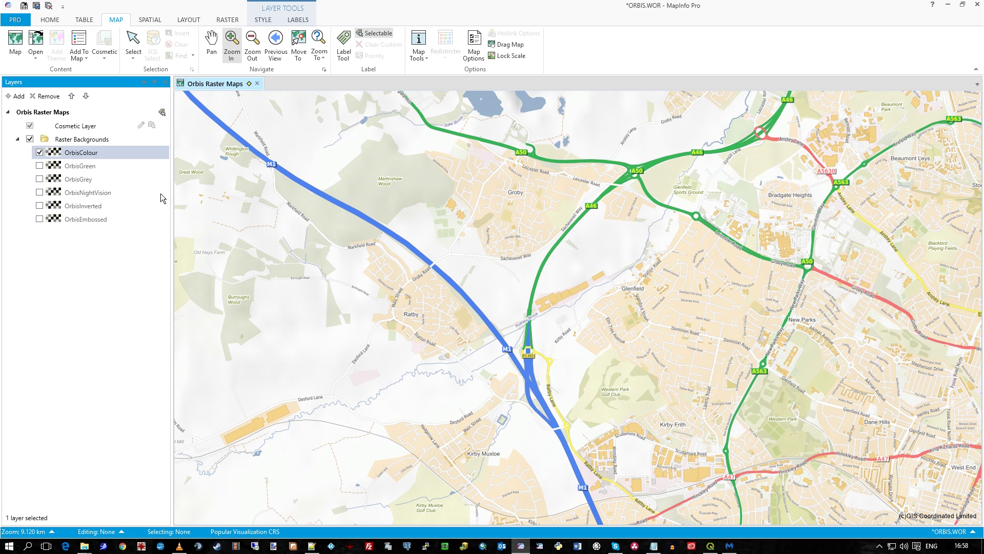
Pan the map east so Leicester city centre sits beside New Parks and Glenfield.
{"action": "left_click", "coordinate": [212, 43]}
{"action": "left_click_drag", "start_coordinate": [660, 284], "coordinate": [567, 247]}
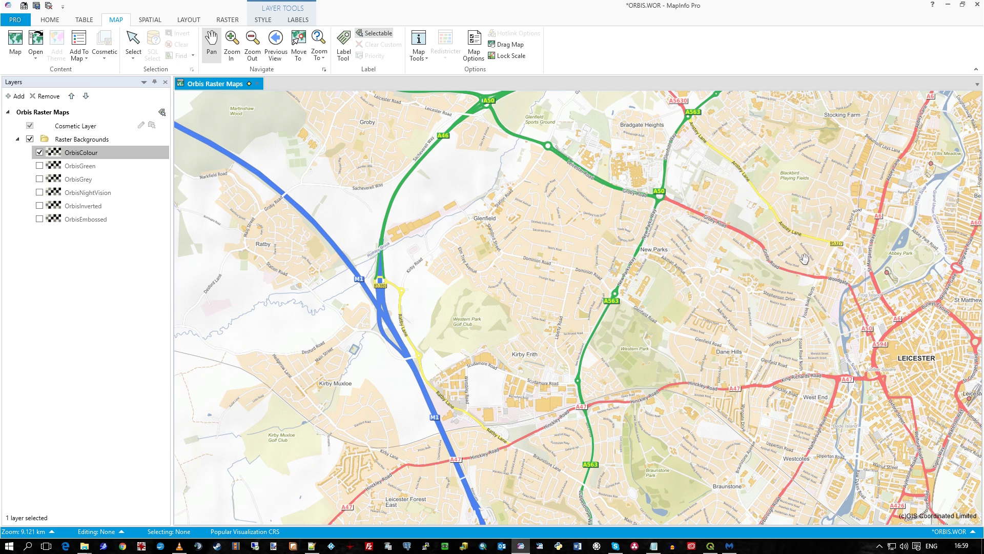
{"action": "left_click_drag", "start_coordinate": [767, 327], "coordinate": [450, 361]}
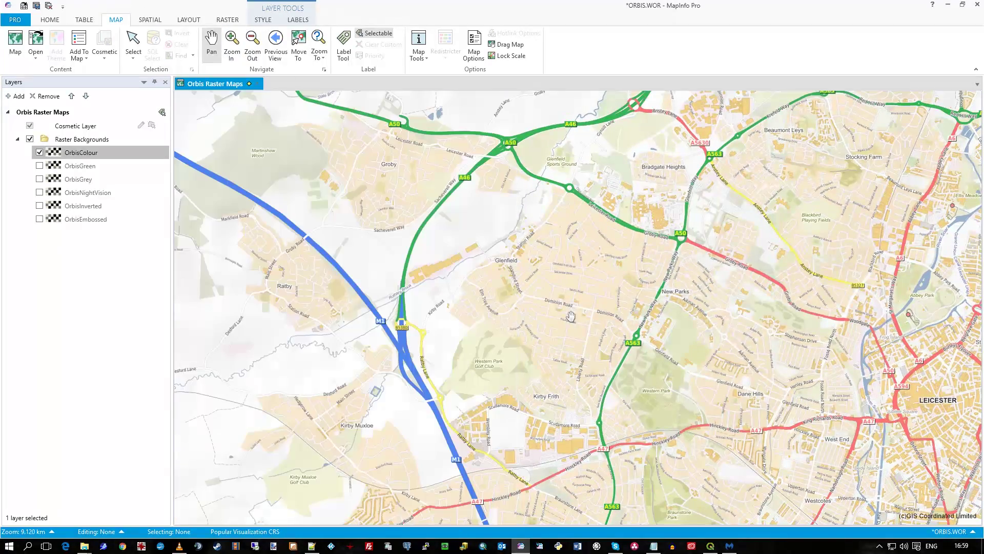
{"action": "left_click_drag", "start_coordinate": [557, 317], "coordinate": [306, 192]}
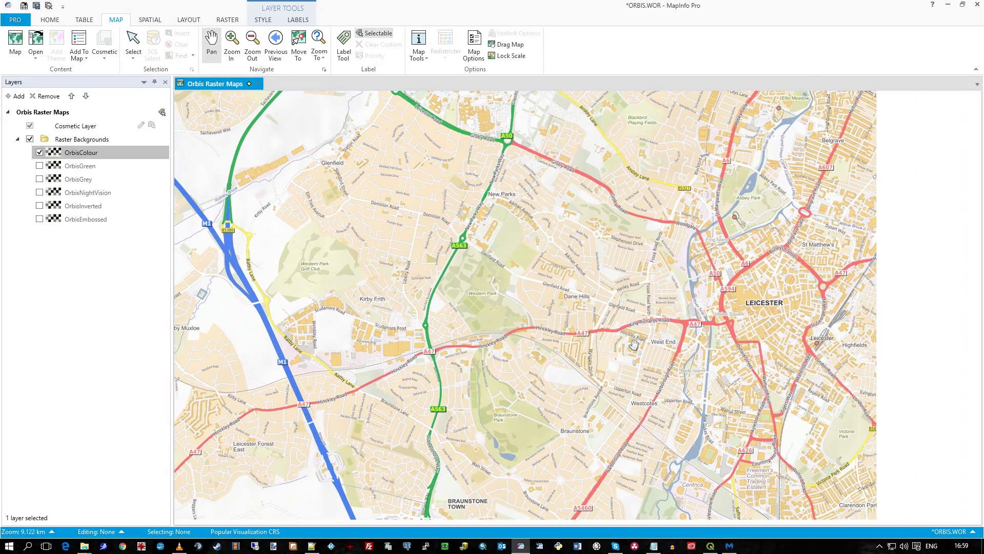
Swap the background from OrbisColour to OrbisGrey, then OrbisNightVision, then back to OrbisColour.
{"action": "left_click", "coordinate": [39, 152]}
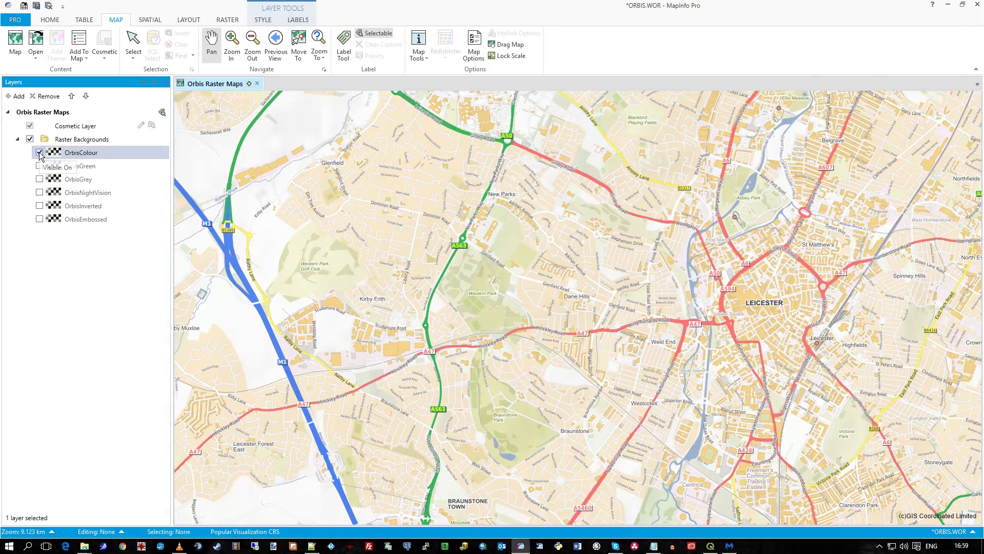
{"action": "left_click", "coordinate": [39, 180]}
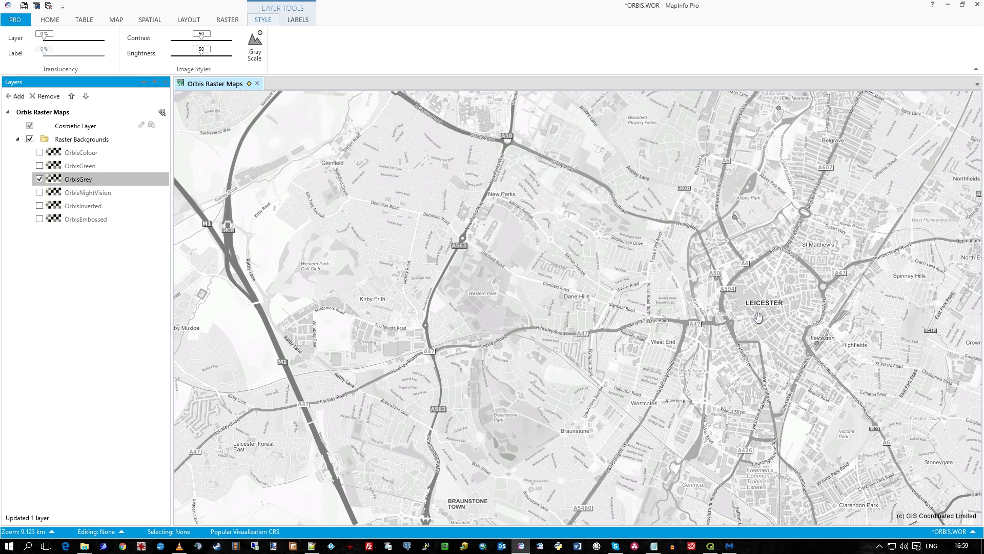
{"action": "left_click_drag", "start_coordinate": [684, 260], "coordinate": [729, 315]}
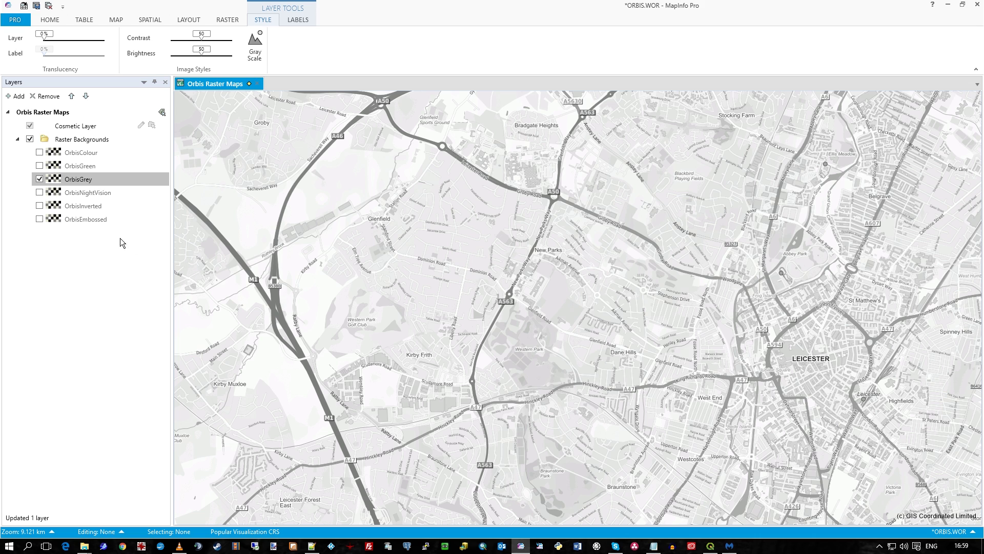
{"action": "left_click", "coordinate": [39, 179]}
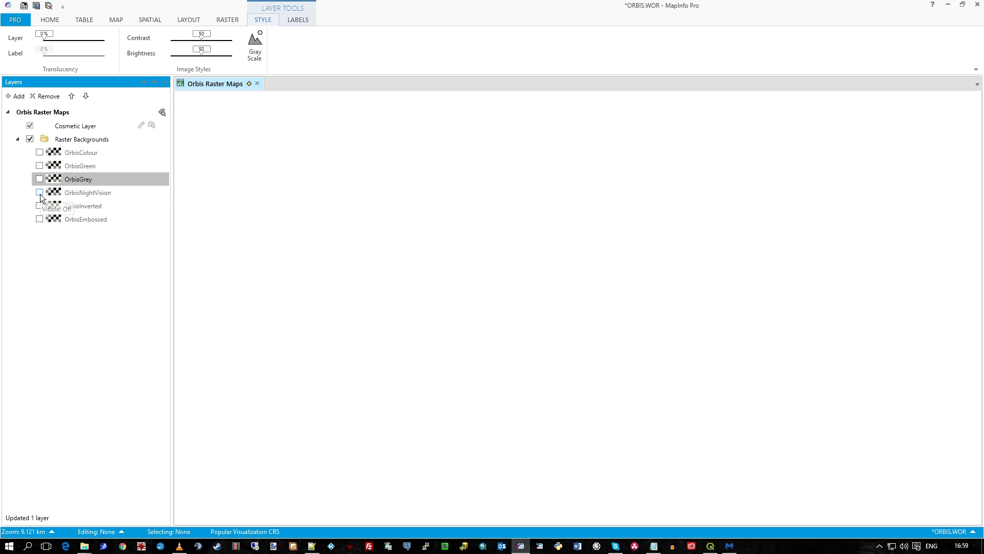
{"action": "left_click", "coordinate": [39, 193]}
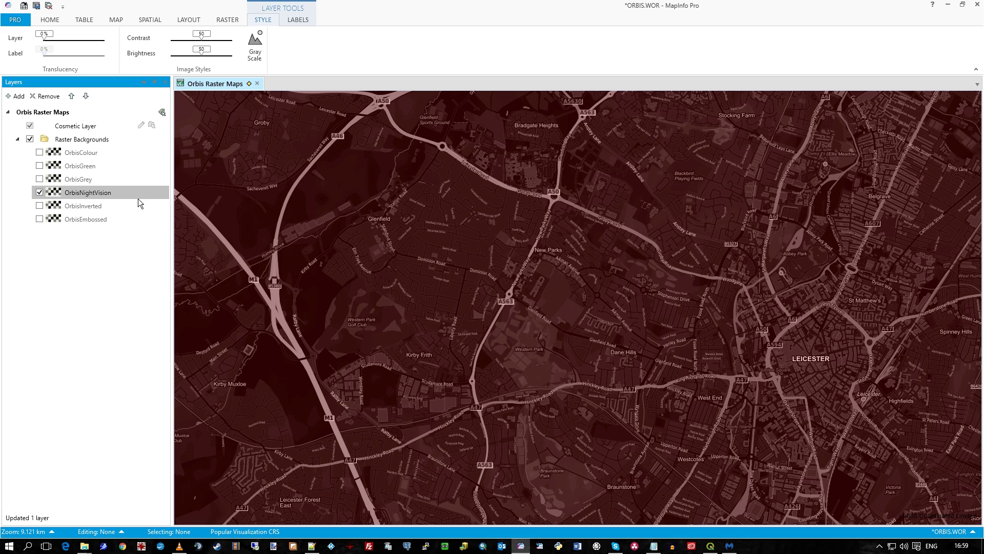
{"action": "left_click", "coordinate": [39, 192]}
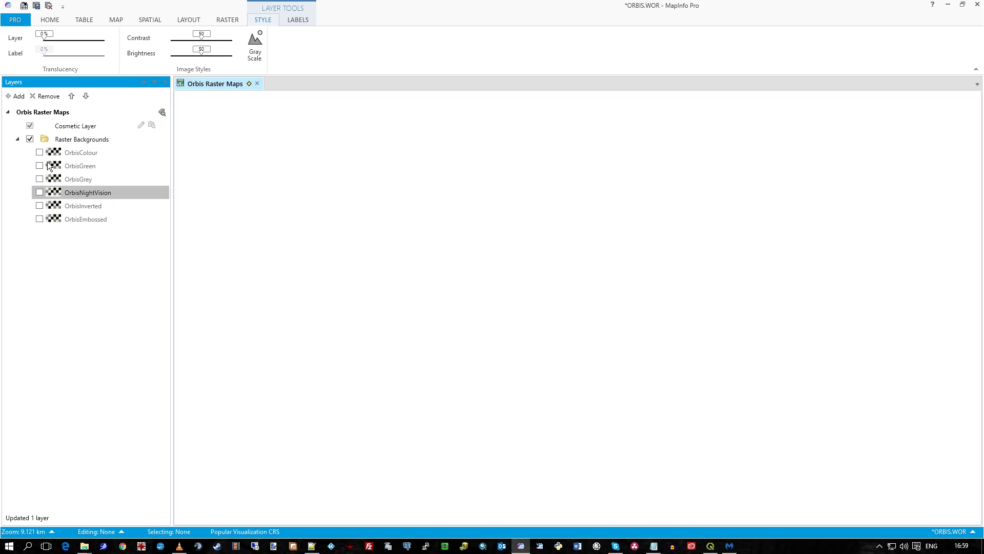
{"action": "left_click", "coordinate": [40, 153]}
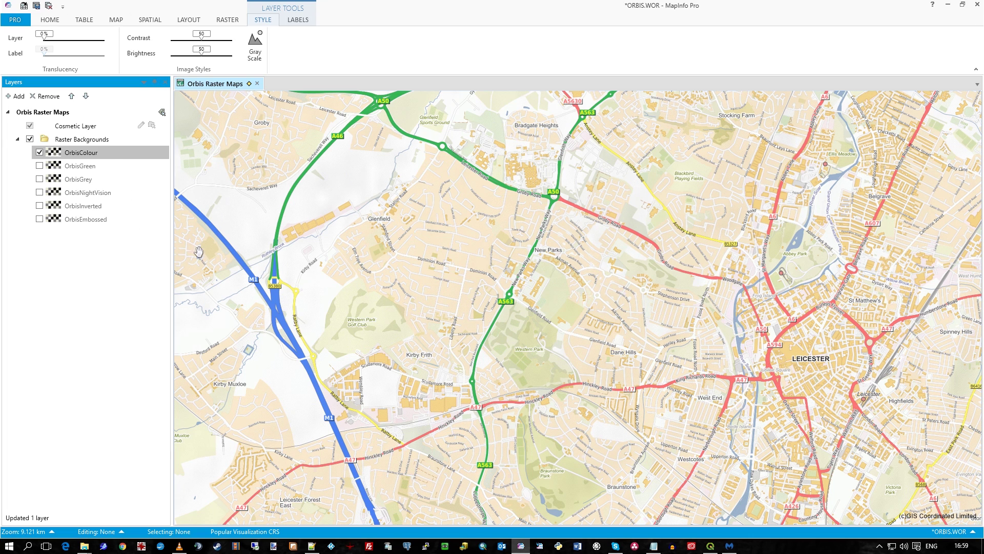
Pan west until Braunstone Town and Kirby Muxloe are central, with Leicester at the eastern edge.
{"action": "left_click_drag", "start_coordinate": [693, 300], "coordinate": [685, 274]}
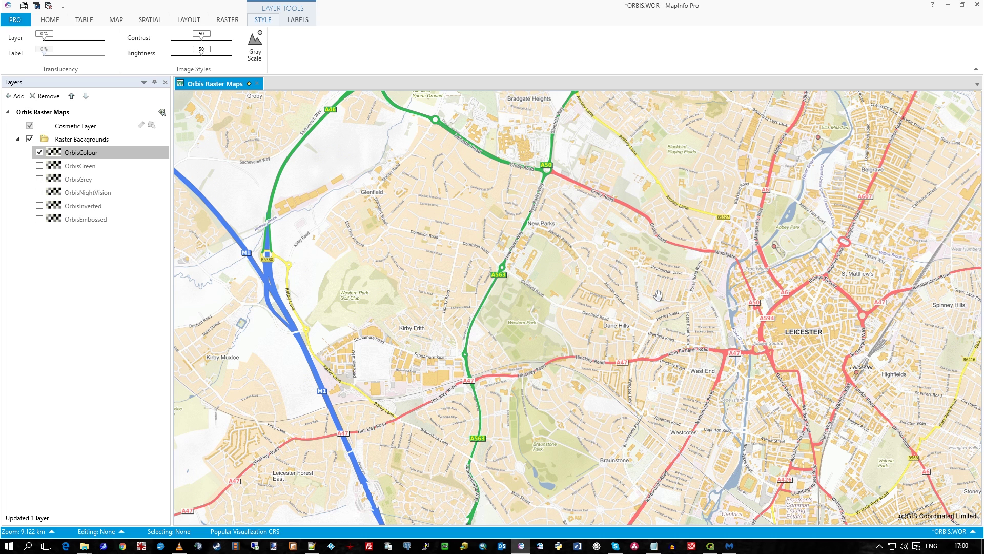
{"action": "left_click_drag", "start_coordinate": [797, 276], "coordinate": [794, 300]}
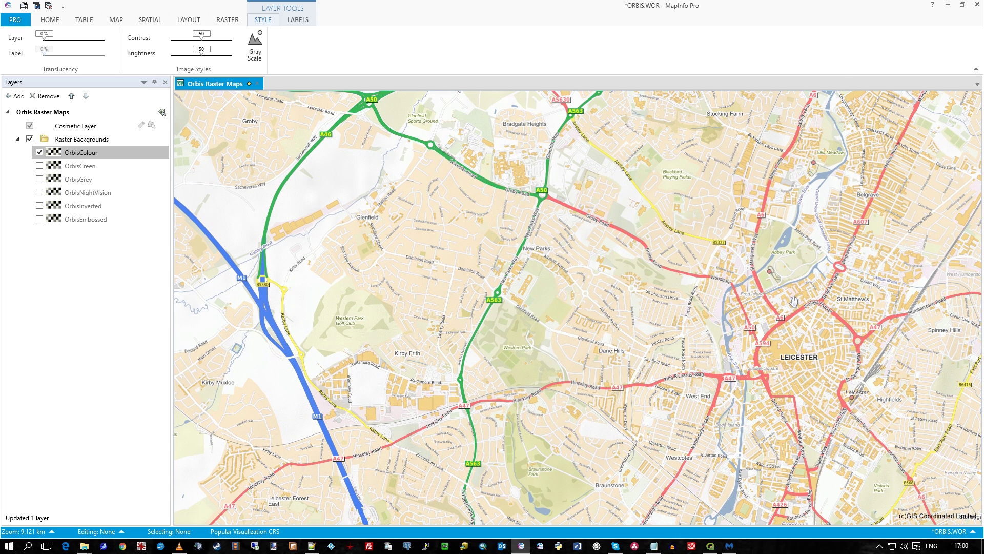
{"action": "left_click_drag", "start_coordinate": [751, 297], "coordinate": [776, 314]}
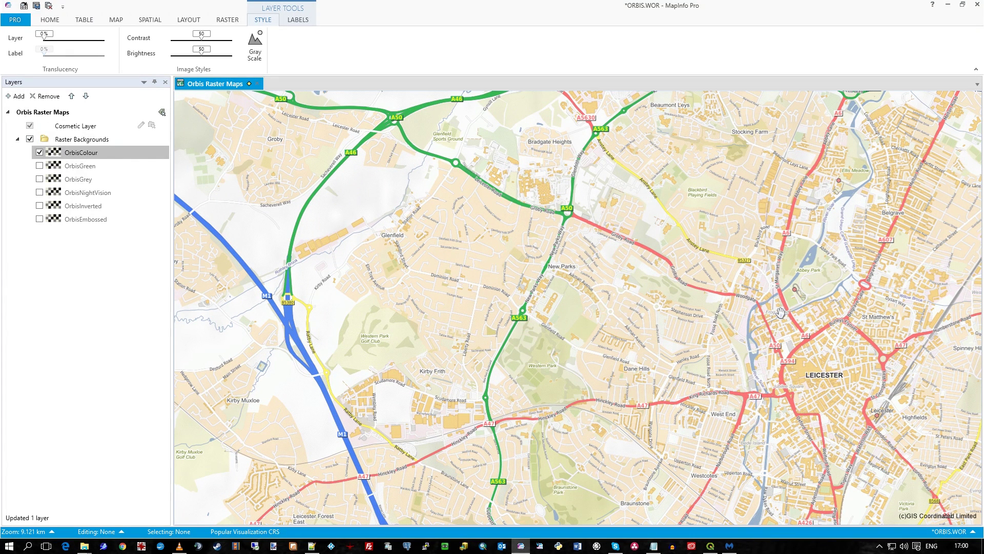
{"action": "left_click_drag", "start_coordinate": [780, 313], "coordinate": [766, 330]}
{"action": "left_click_drag", "start_coordinate": [794, 425], "coordinate": [740, 327]}
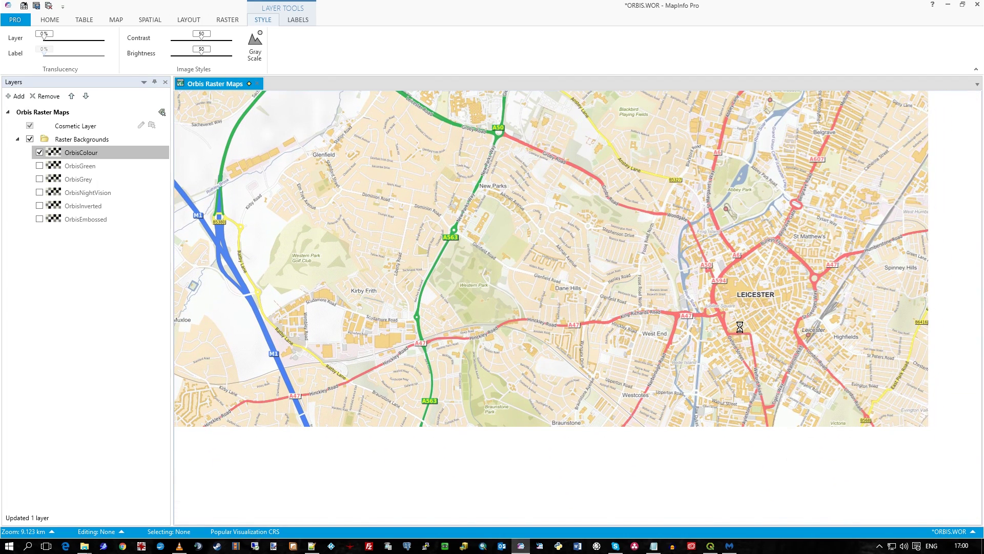
{"action": "left_click_drag", "start_coordinate": [682, 360], "coordinate": [737, 245]}
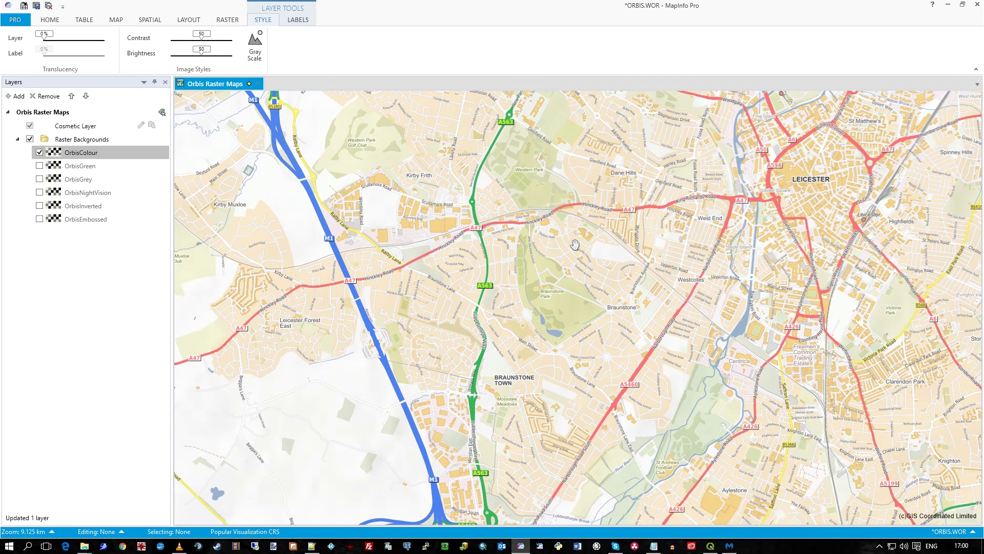
{"action": "left_click_drag", "start_coordinate": [575, 245], "coordinate": [656, 310]}
{"action": "left_click_drag", "start_coordinate": [664, 246], "coordinate": [661, 290]}
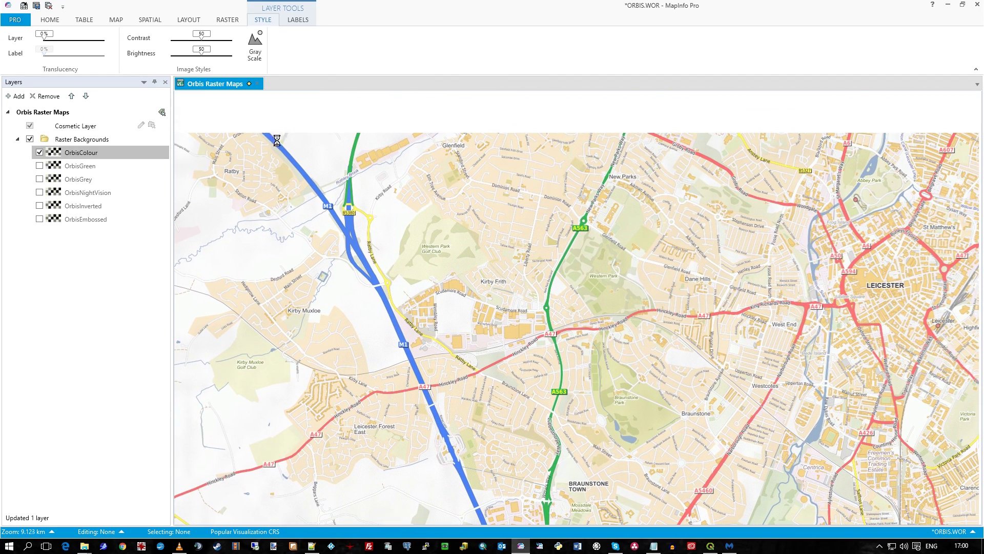
{"action": "left_click", "coordinate": [116, 20]}
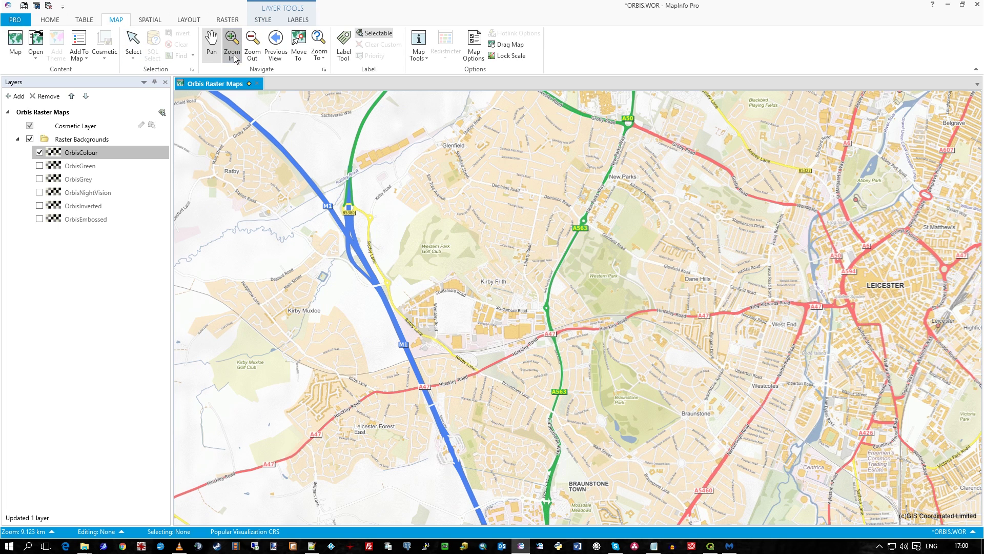
Zoom out from Leicester past Birmingham and Derby to a 434.0 km view.
{"action": "left_click", "coordinate": [252, 47]}
{"action": "left_click_drag", "start_coordinate": [433, 217], "coordinate": [800, 403]}
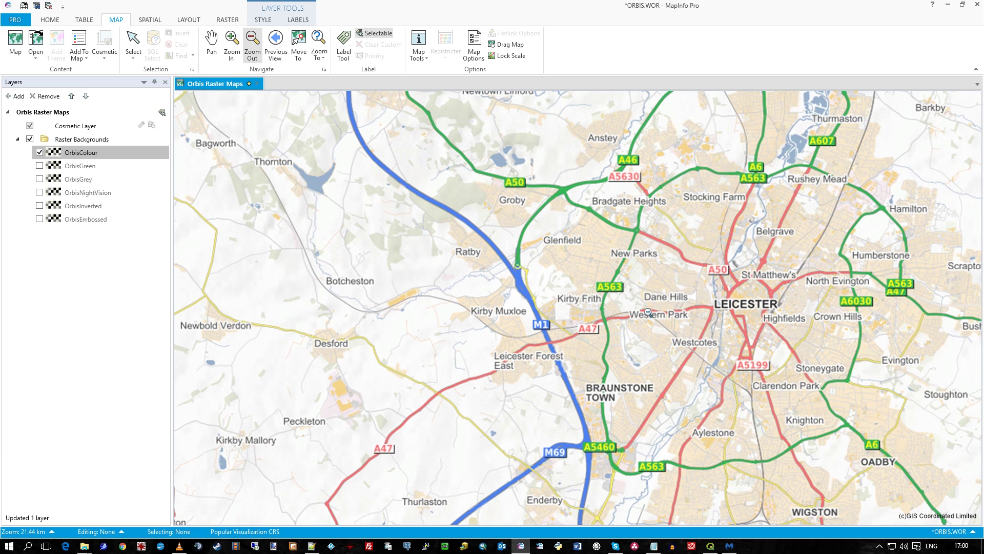
{"action": "left_click_drag", "start_coordinate": [552, 226], "coordinate": [774, 387]}
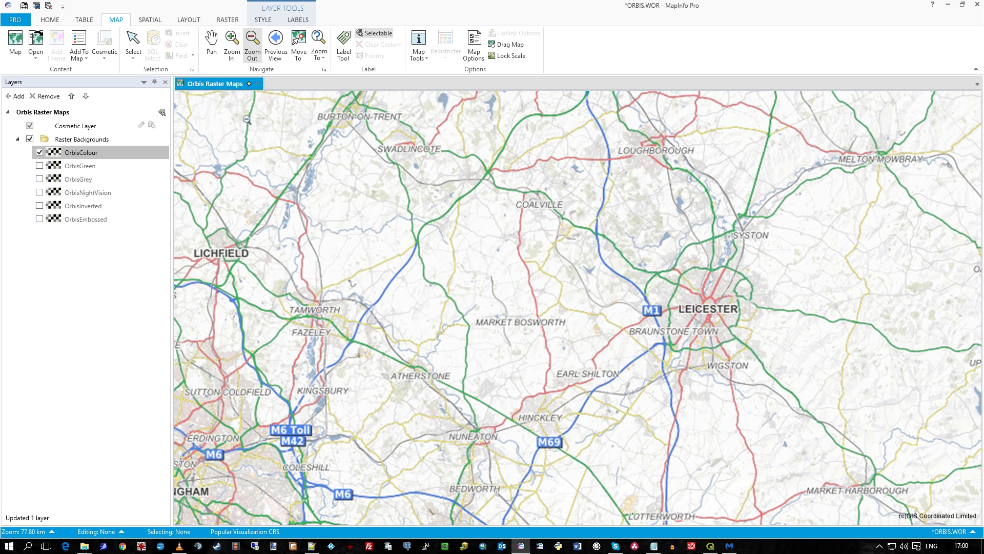
{"action": "left_click_drag", "start_coordinate": [405, 235], "coordinate": [800, 446]}
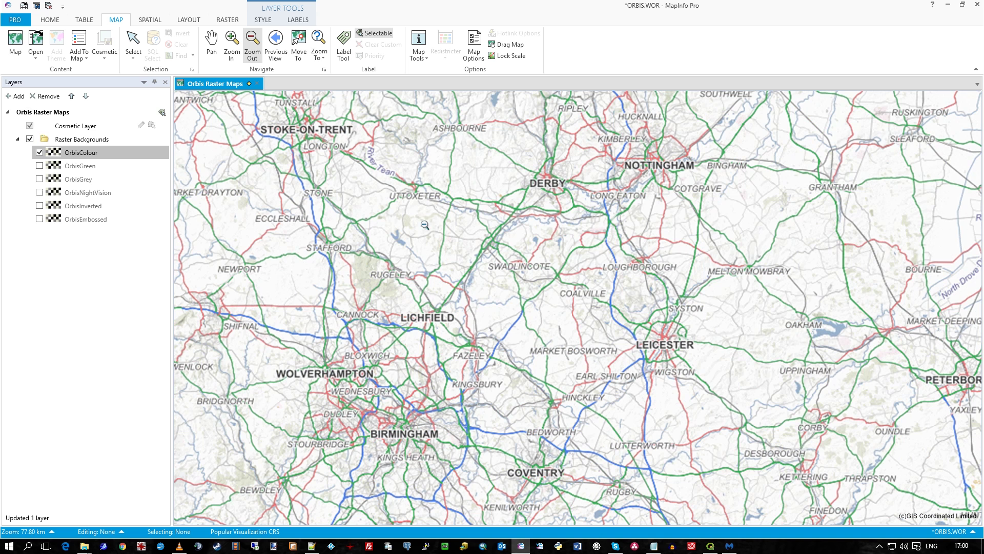
{"action": "left_click_drag", "start_coordinate": [449, 237], "coordinate": [742, 420]}
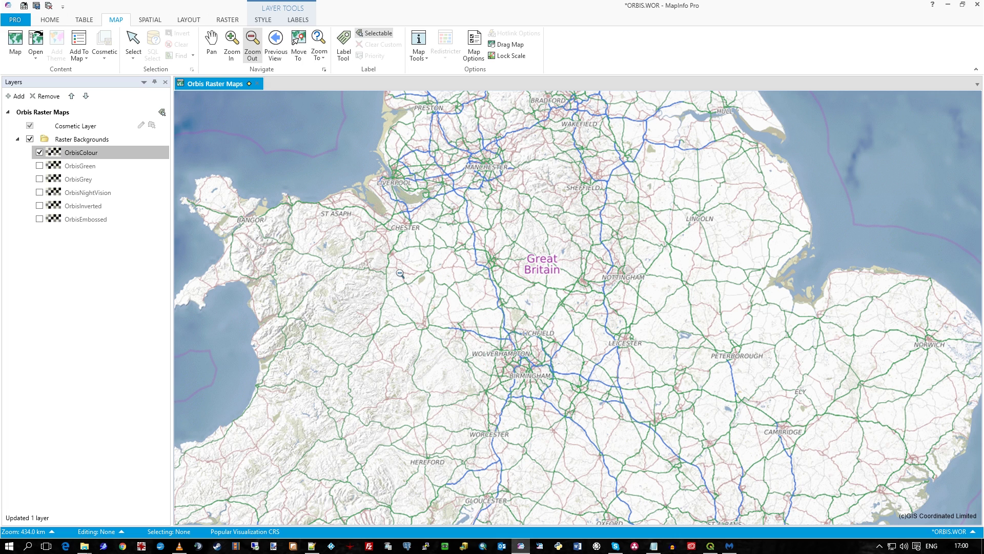
{"action": "right_click", "coordinate": [83, 152]}
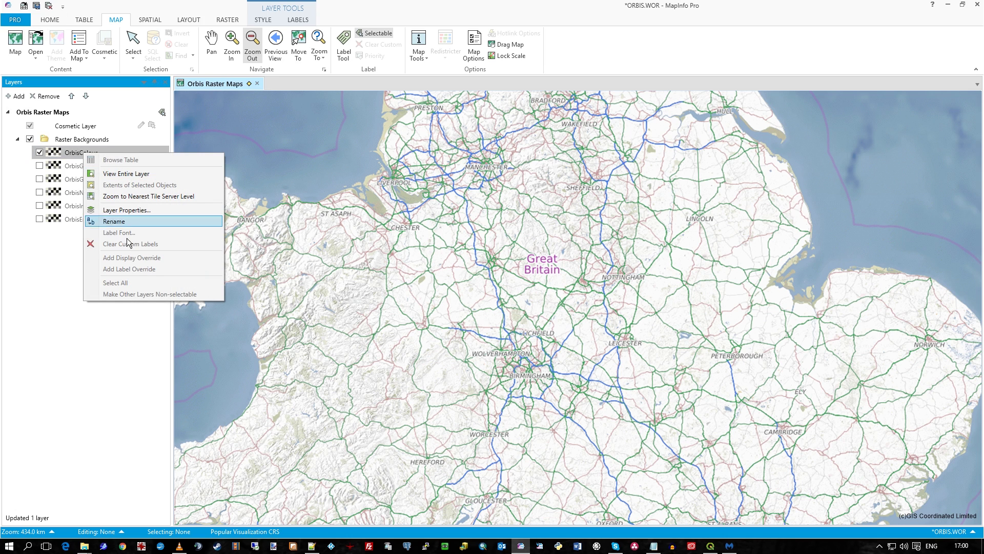
{"action": "left_click", "coordinate": [128, 208]}
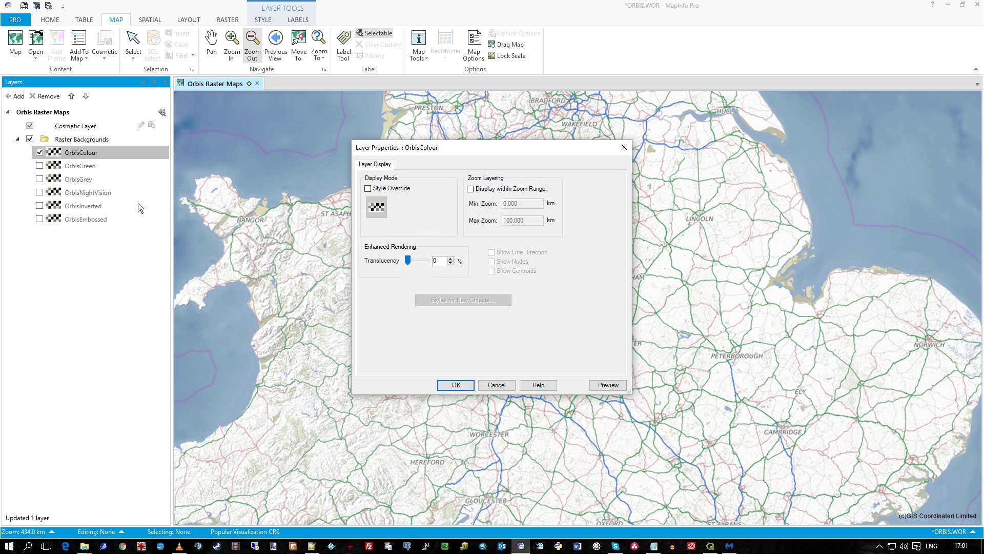
{"action": "left_click", "coordinate": [388, 193]}
{"action": "left_click", "coordinate": [376, 207]}
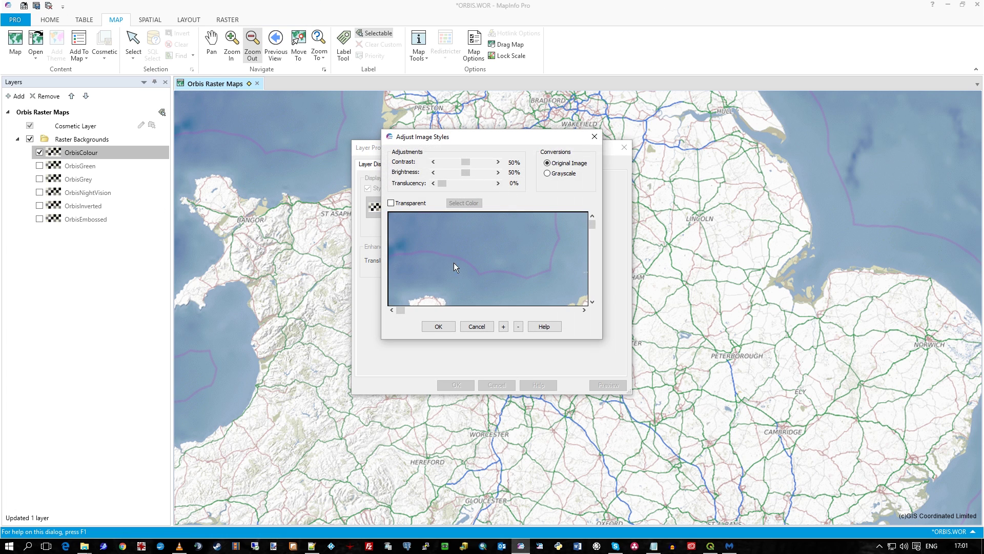
{"action": "left_click", "coordinate": [472, 327]}
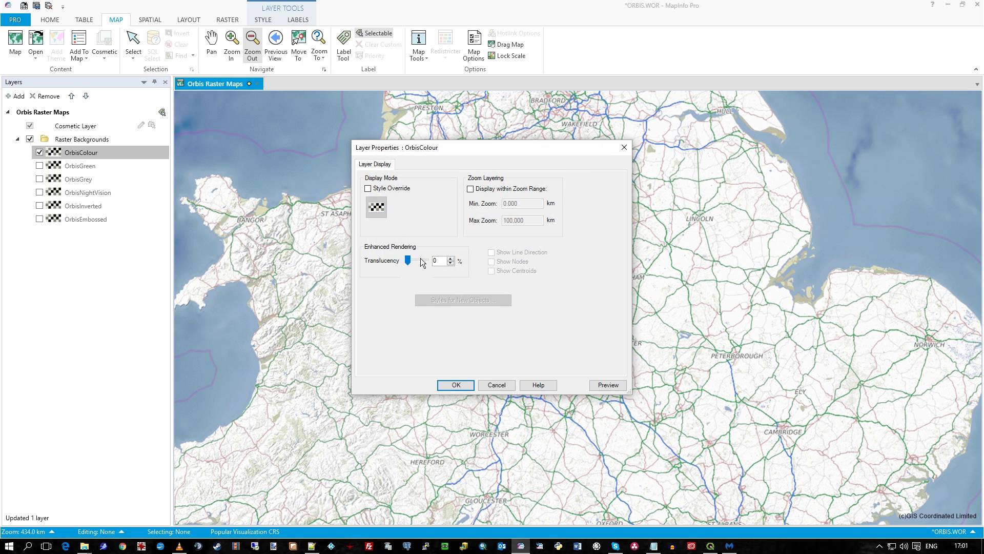
{"action": "left_click", "coordinate": [496, 385]}
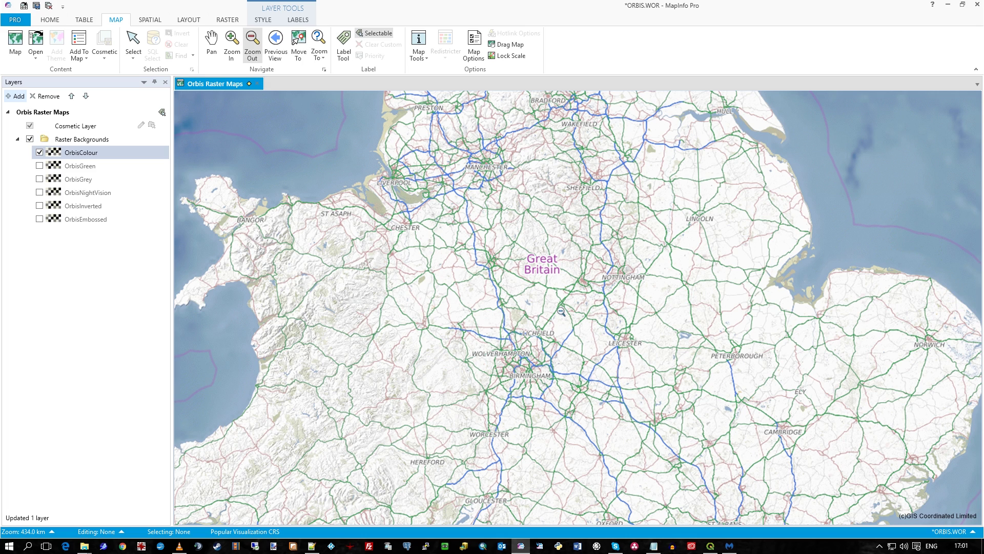
Pan the map south to show London and southern England at 442.6 km.
{"action": "left_click", "coordinate": [211, 41]}
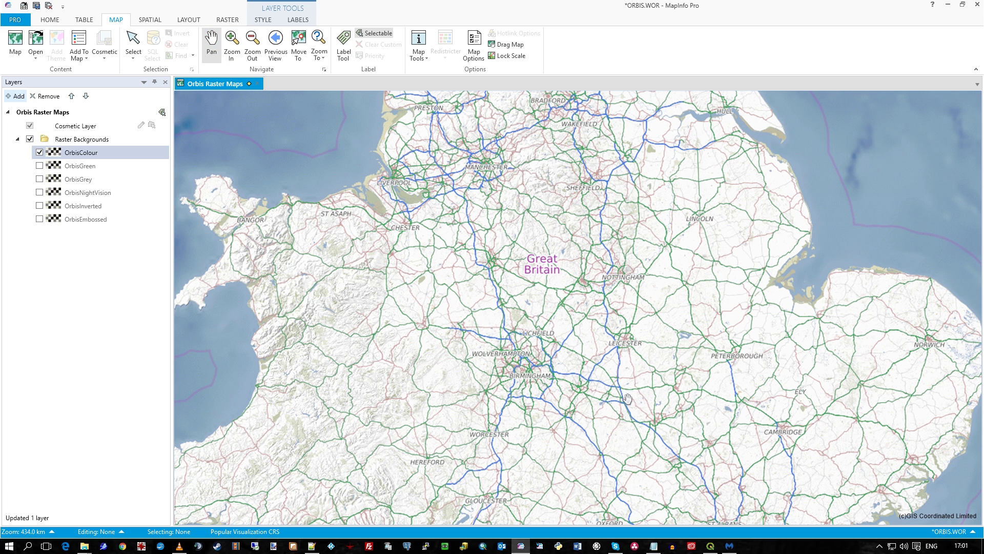
{"action": "left_click_drag", "start_coordinate": [628, 397], "coordinate": [575, 268]}
{"action": "left_click_drag", "start_coordinate": [472, 258], "coordinate": [592, 281]}
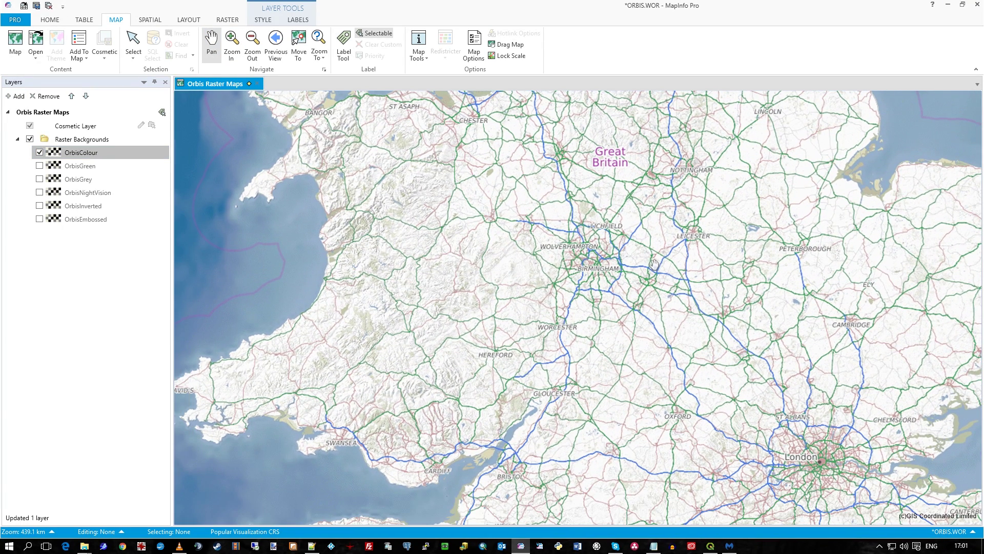
{"action": "left_click_drag", "start_coordinate": [738, 311], "coordinate": [637, 269]}
{"action": "left_click_drag", "start_coordinate": [636, 347], "coordinate": [614, 325]}
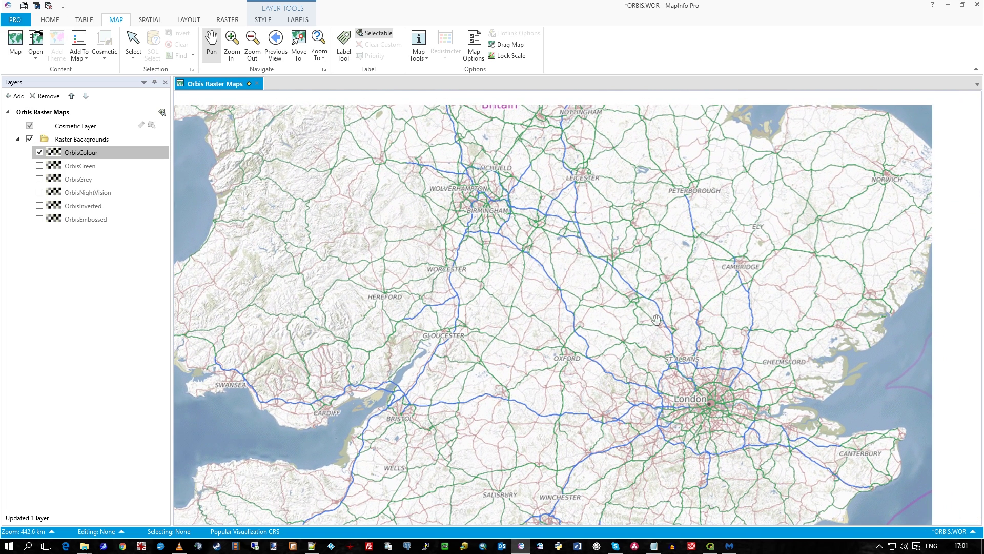
{"action": "left_click_drag", "start_coordinate": [619, 290], "coordinate": [547, 347]}
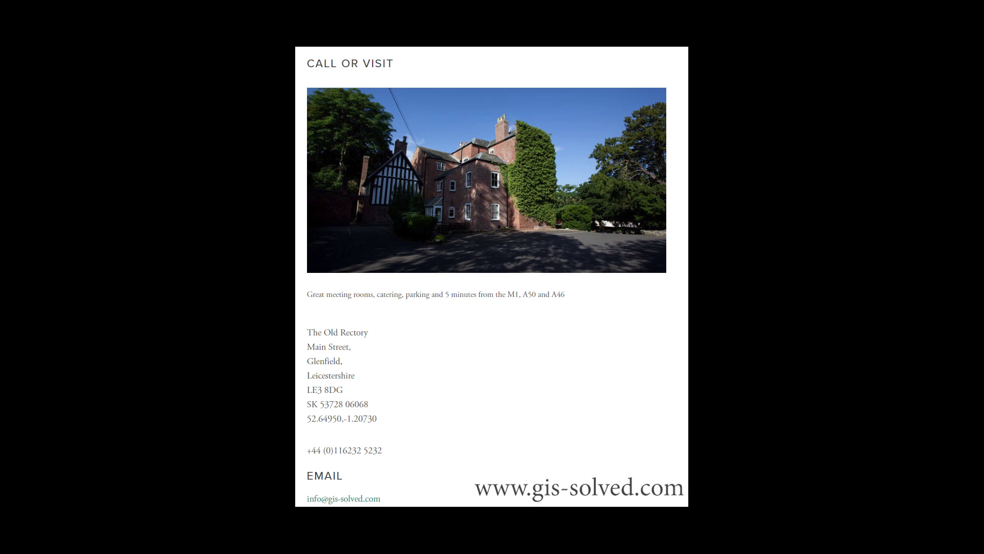